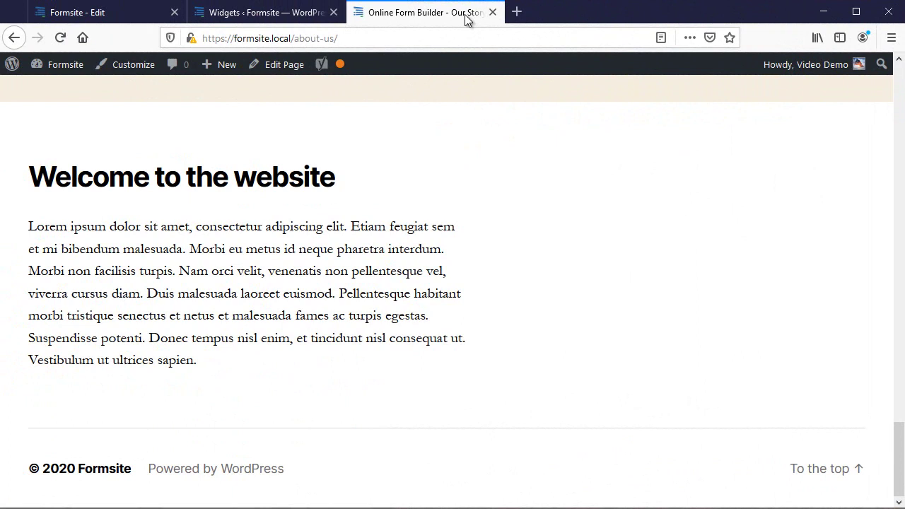
- Search the plugin directory for 'Formsite', then install and activate the Formsite plugin
left_click(283, 14)
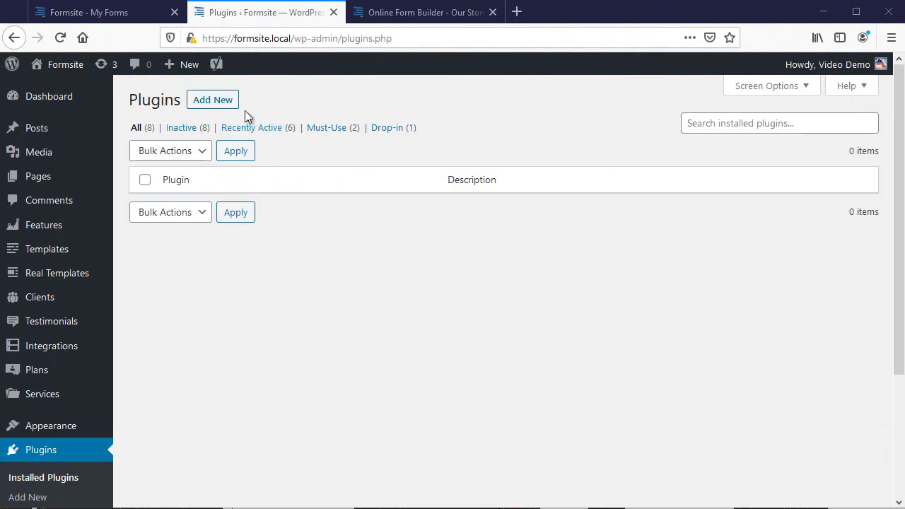
left_click(221, 105)
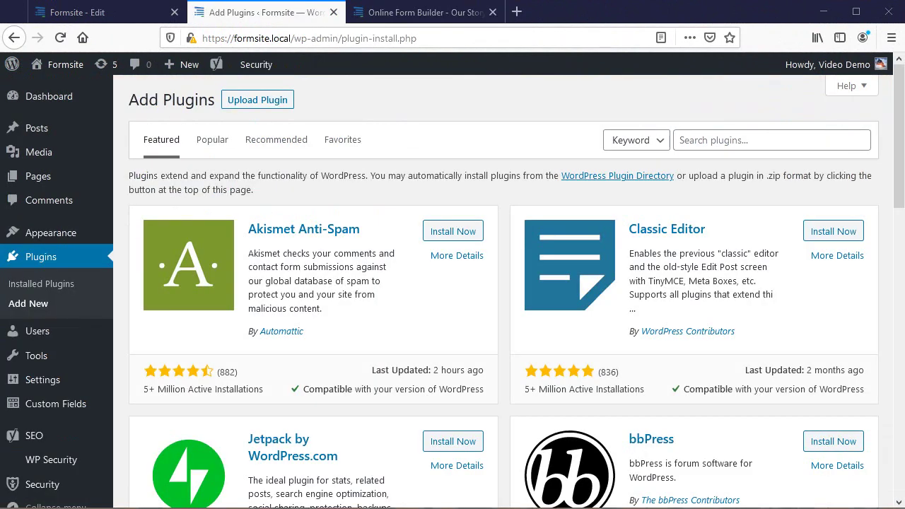
left_click(810, 143)
type("Formsite")
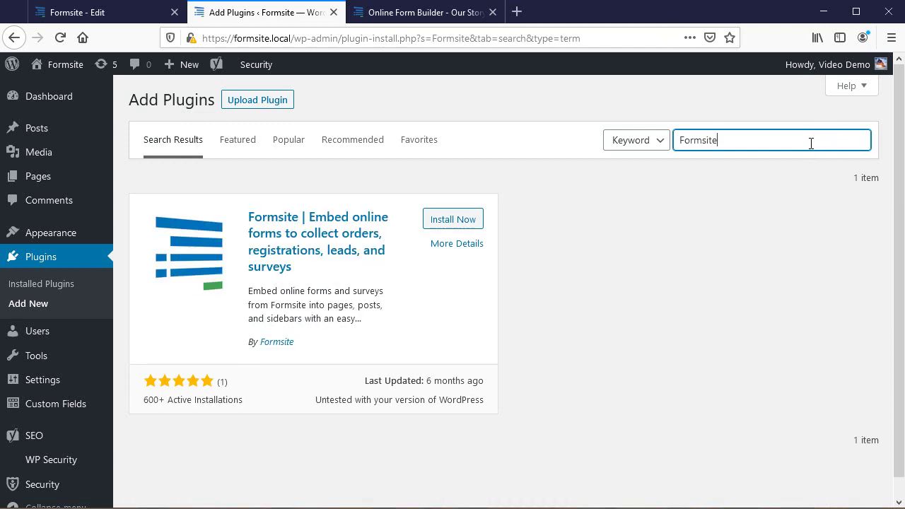
left_click(452, 221)
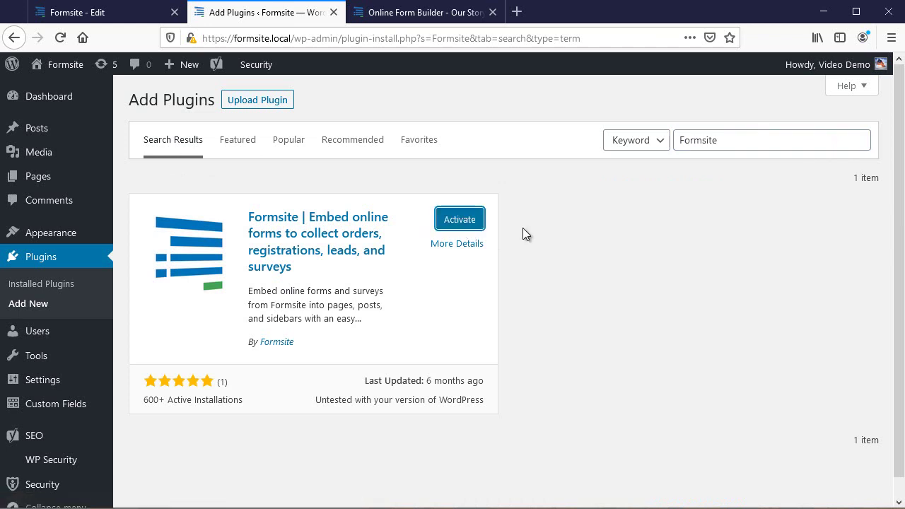
left_click(462, 222)
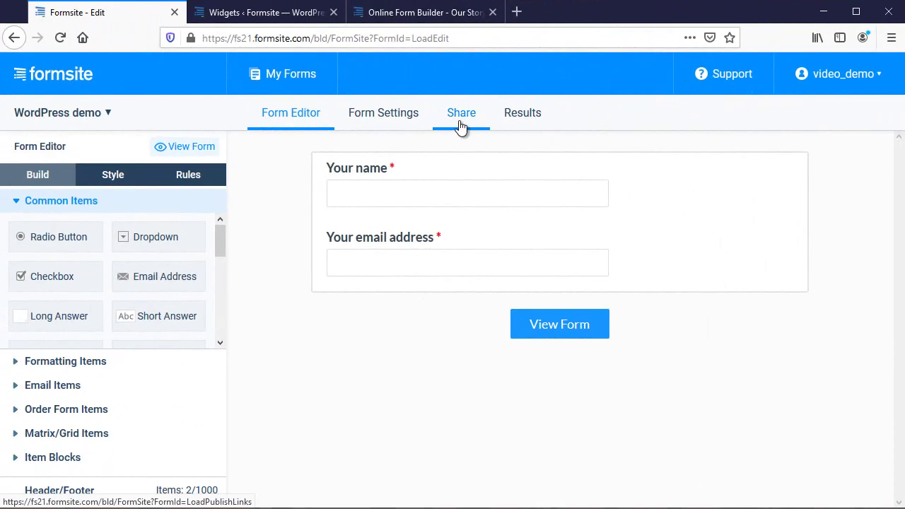
- Copy the WordPress shortcode from the 'WordPress demo' form's Share options
left_click(459, 124)
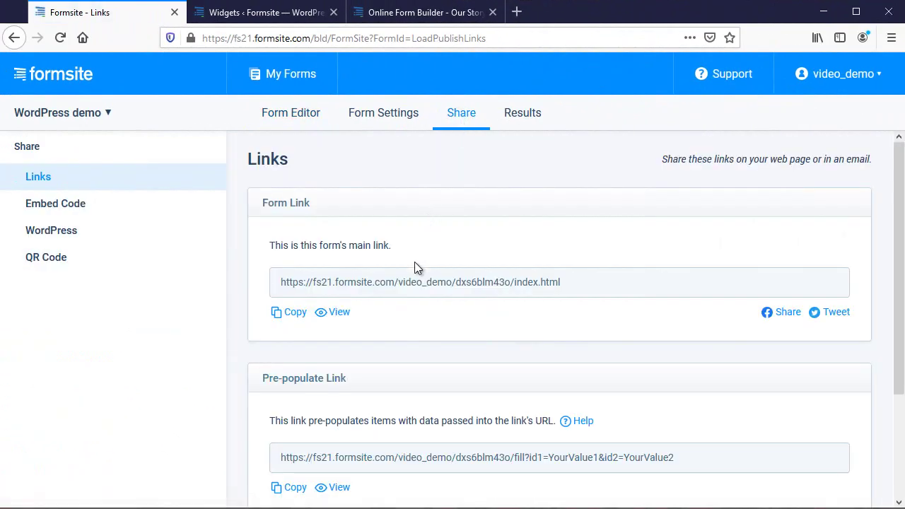
left_click(65, 235)
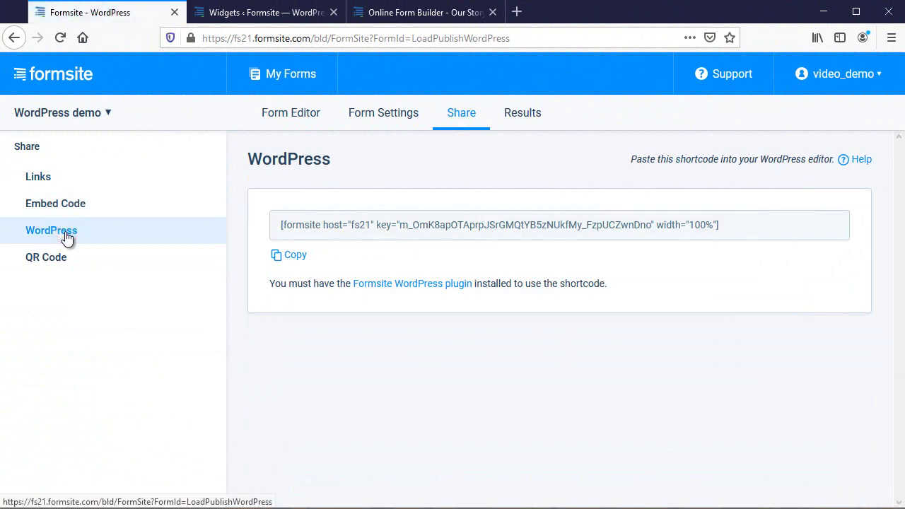
left_click(303, 259)
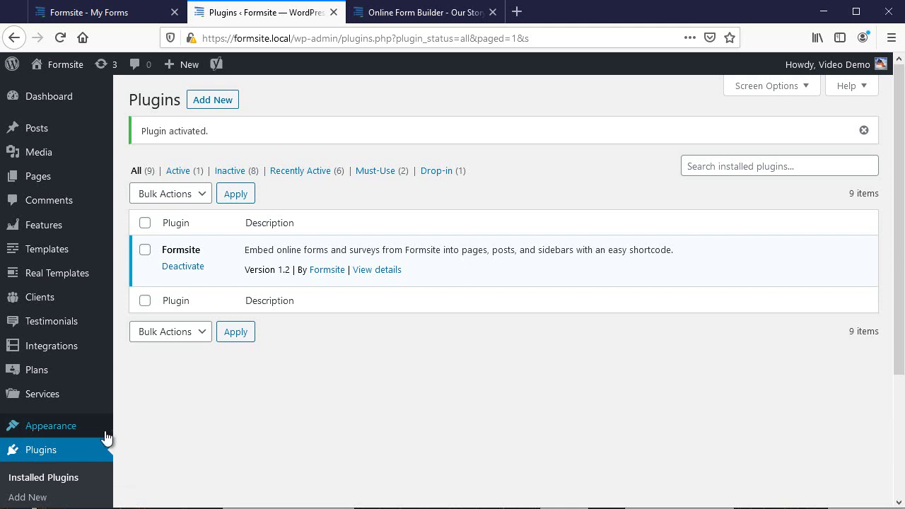
- On the Widgets page, drag a Text widget into the Footer #2 area
mouse_move(106, 431)
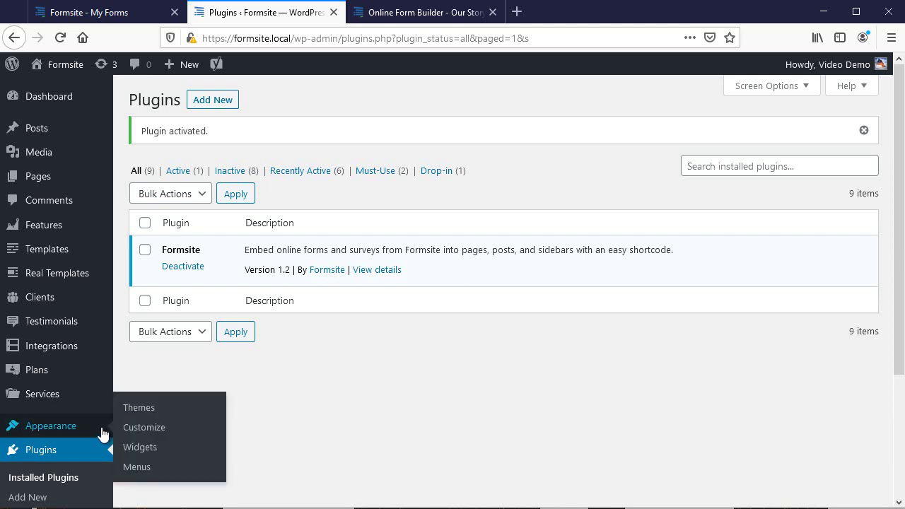
left_click(146, 451)
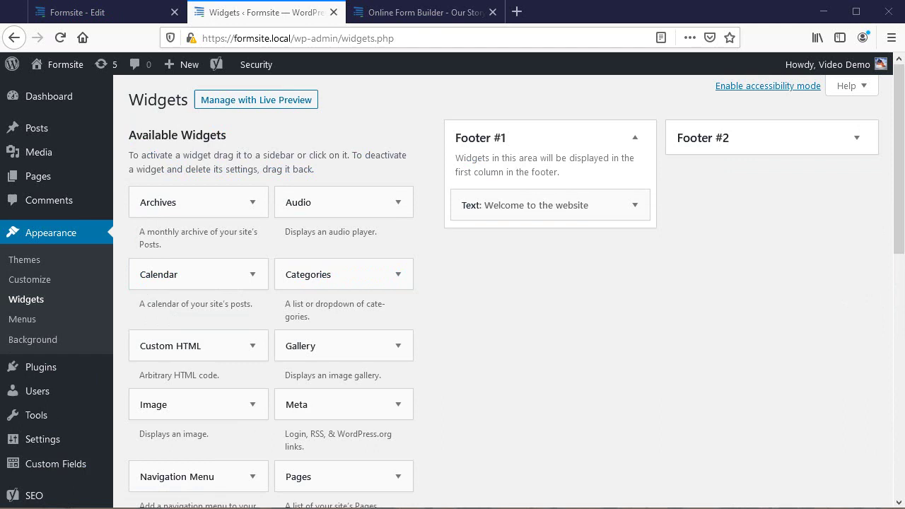
left_click(800, 142)
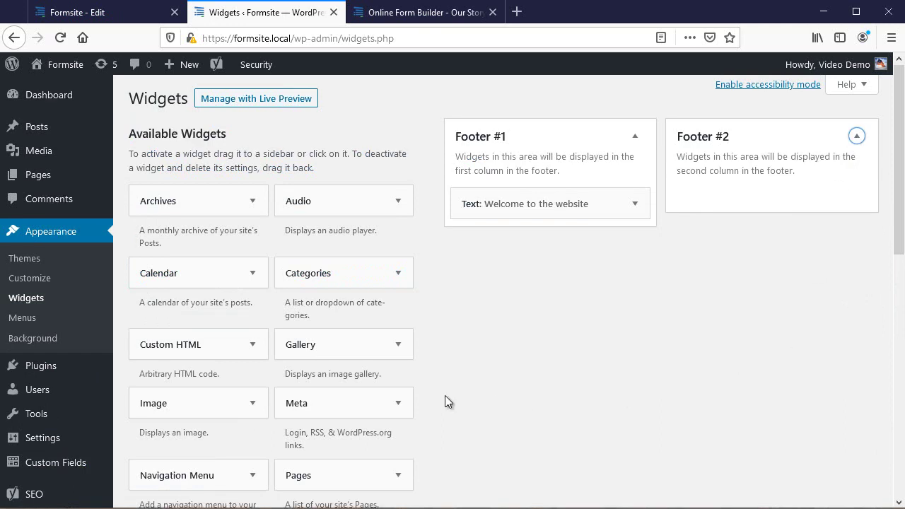
scroll(446, 403, "down", 3)
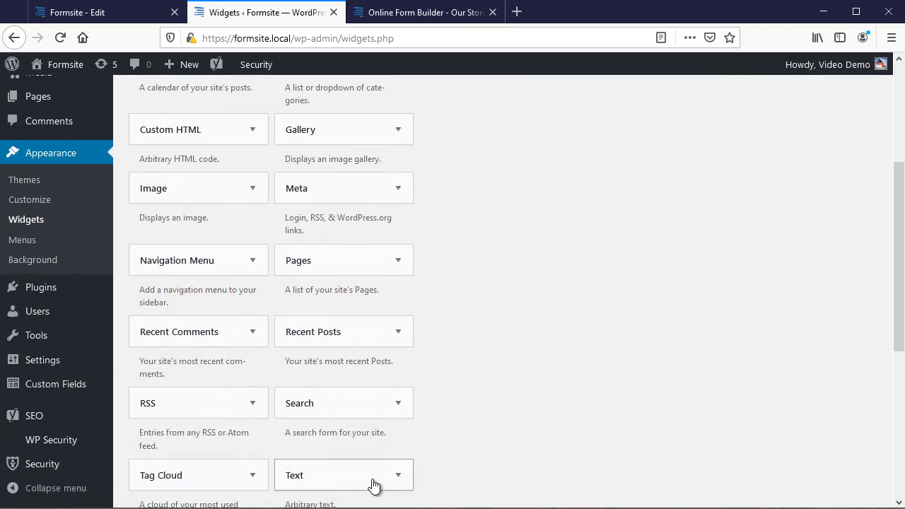
left_click_drag(373, 483, 777, 214)
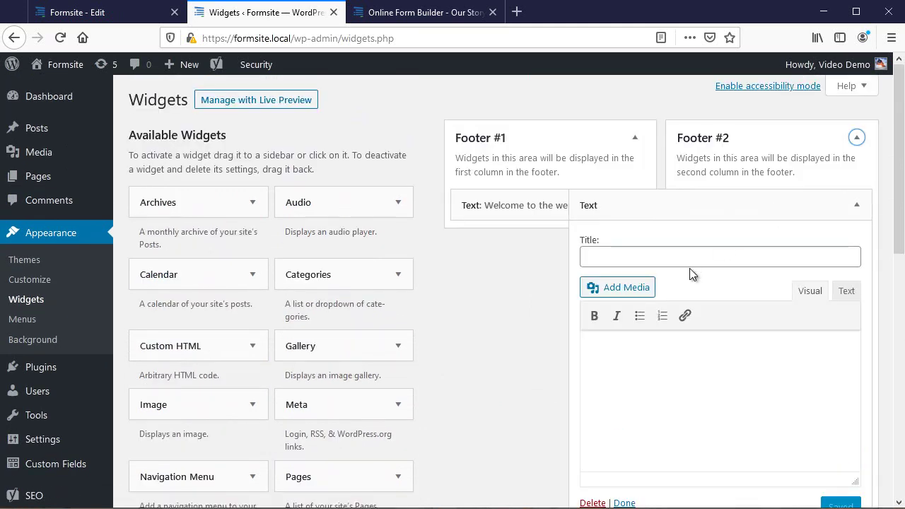
- Title the widget 'Receive our newsletter', paste the Formsite shortcode as text, and save it
left_click(691, 256)
type("Receive our newsletter")
left_click(848, 291)
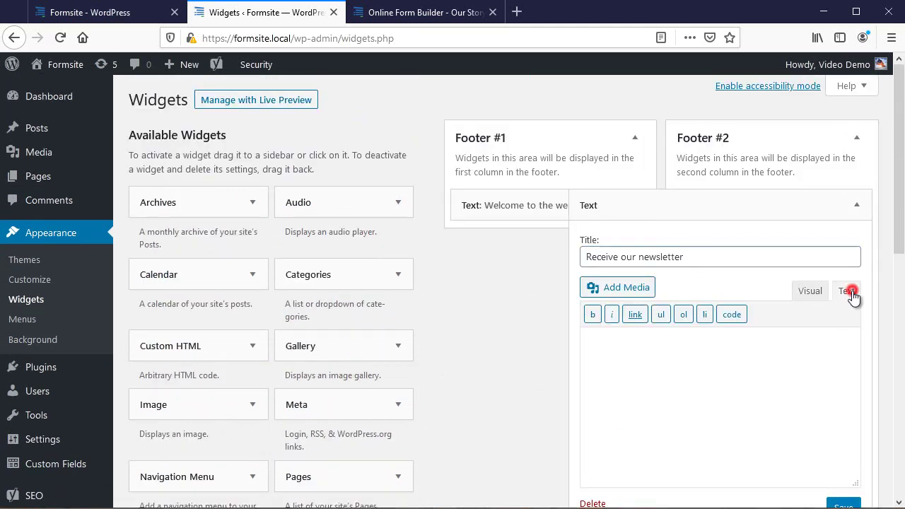
right_click(679, 379)
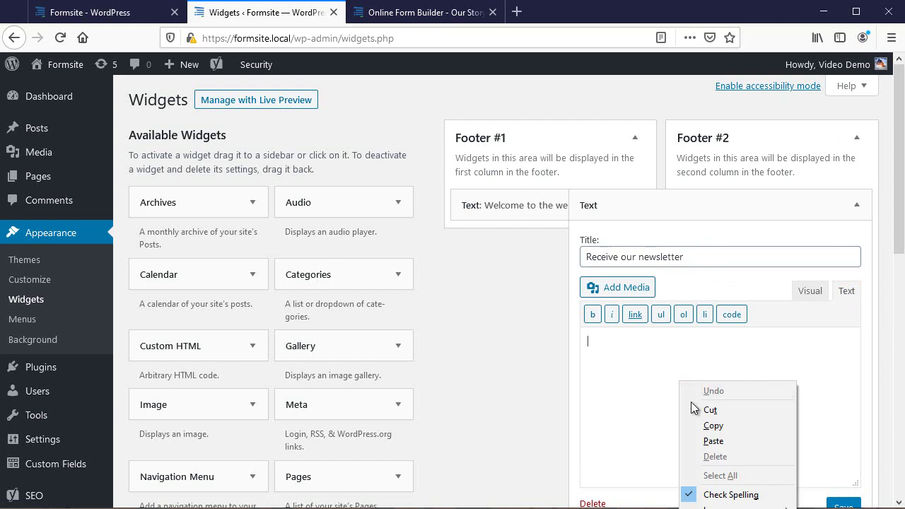
left_click(704, 440)
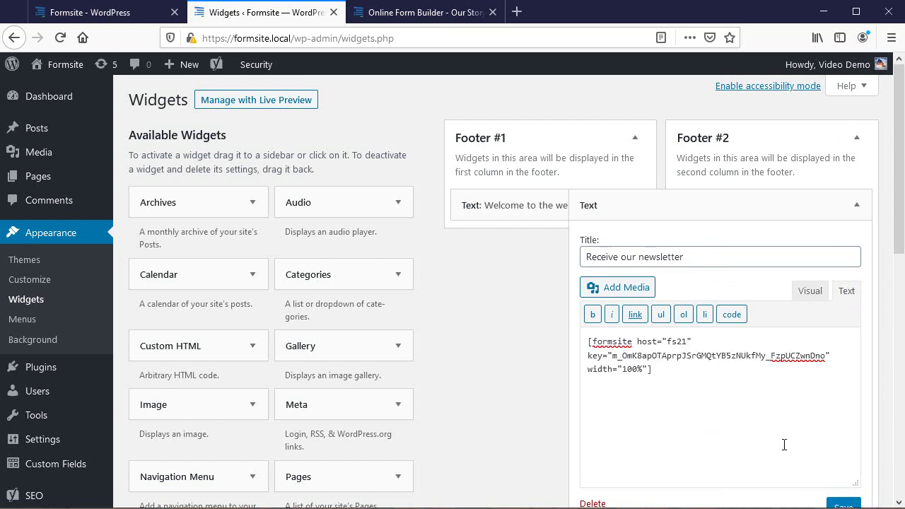
scroll(783, 444, "down", 4)
left_click(844, 365)
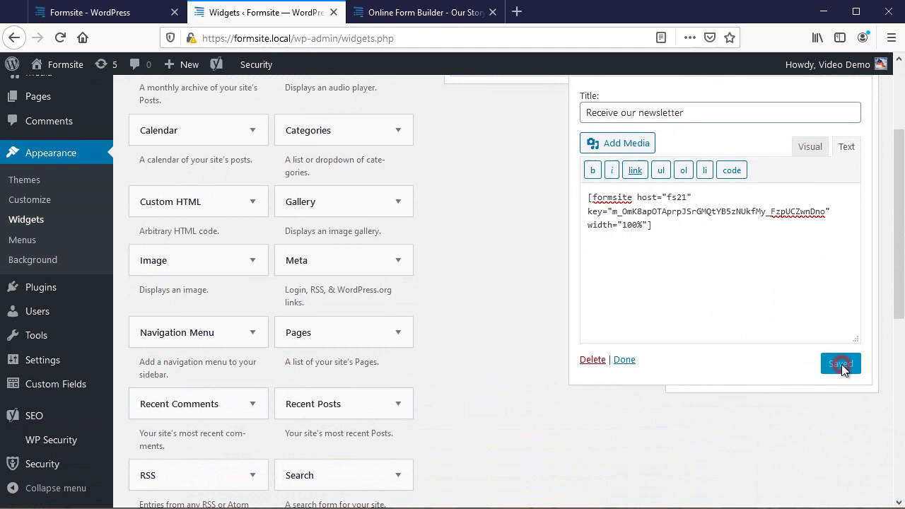
left_click(625, 360)
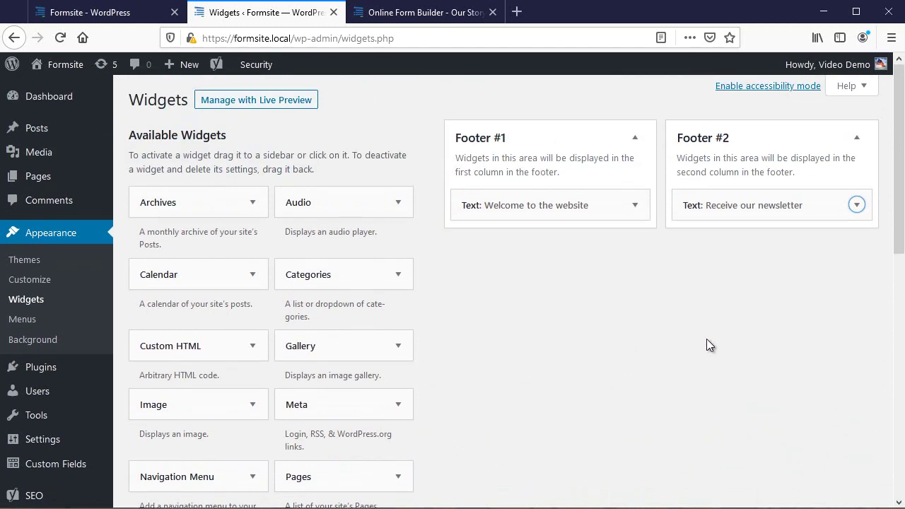
- Reload the About Us page to show the 'Receive our newsletter' form in the footer
left_click(434, 14)
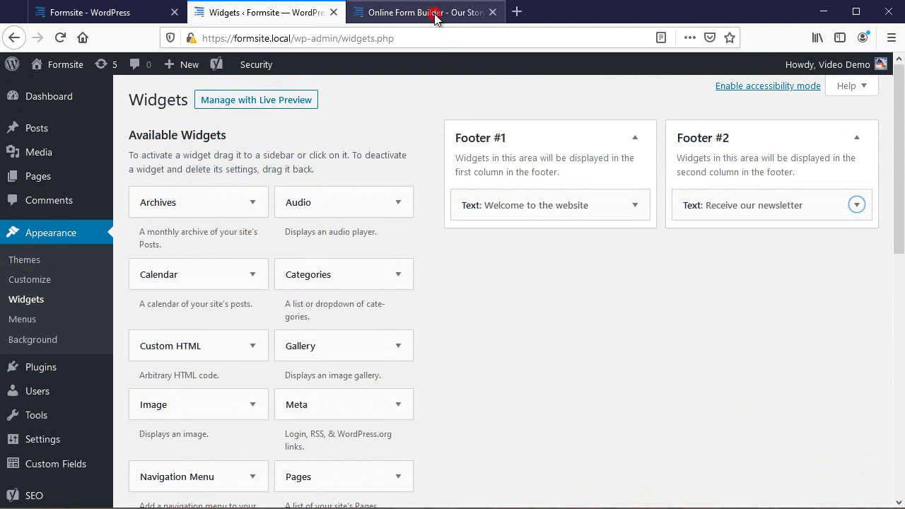
left_click(61, 38)
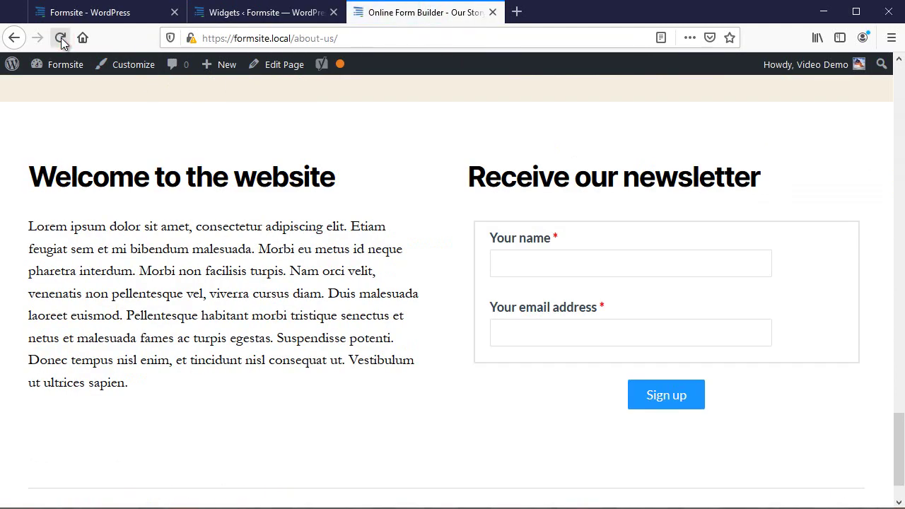
- In the Form Editor, add a required 'Options' checkbox question with four newsletter choices and save
left_click(99, 19)
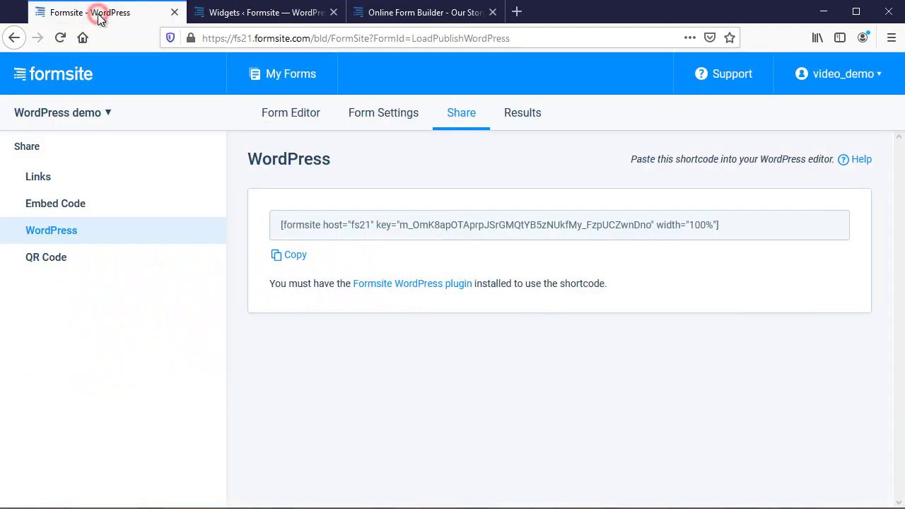
left_click(281, 119)
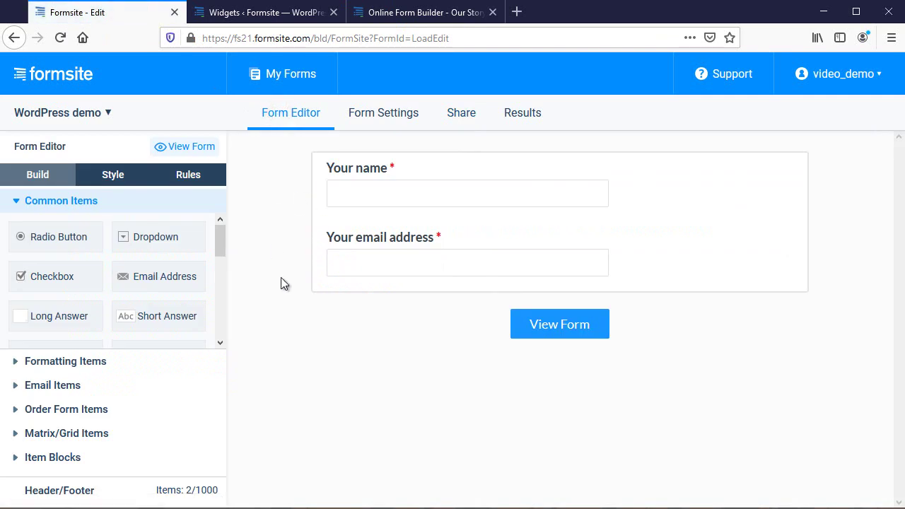
left_click_drag(46, 280, 359, 287)
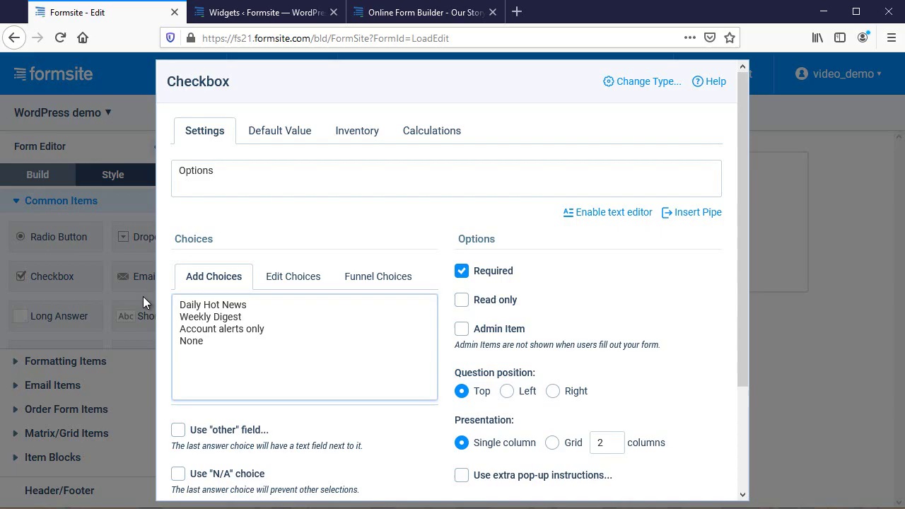
scroll(389, 422, "down", 3)
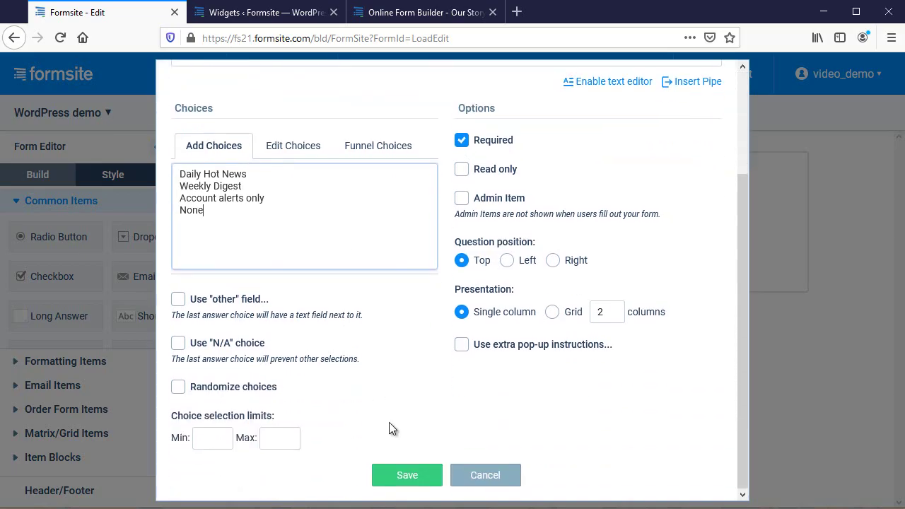
left_click(412, 478)
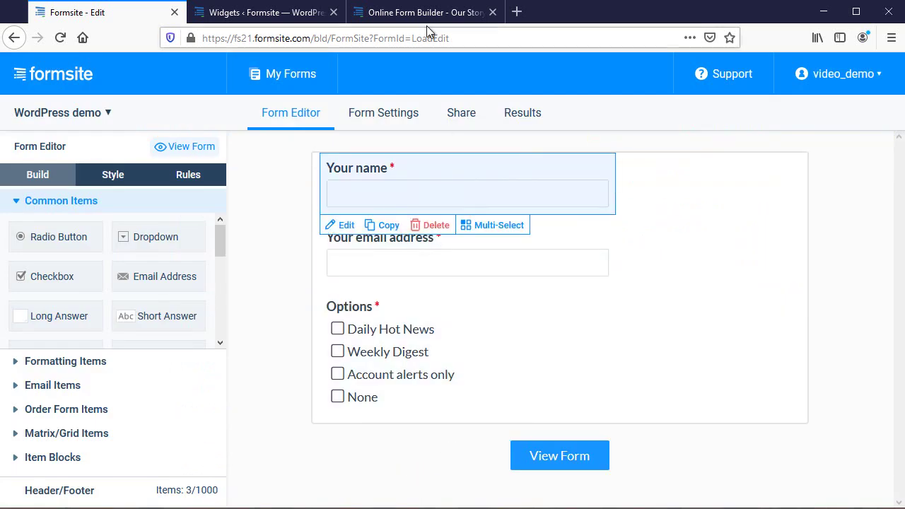
- Reload the About Us page to check the updated form, then return to Formsite
left_click(427, 17)
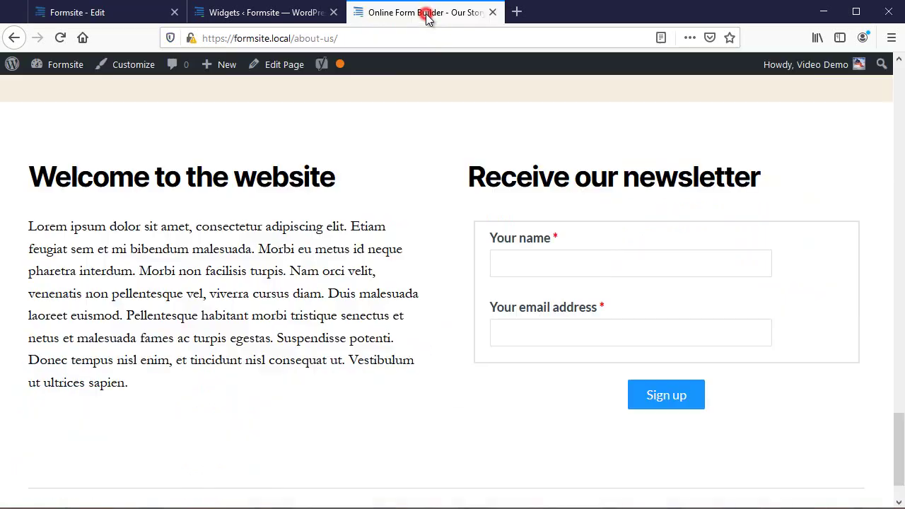
left_click(60, 38)
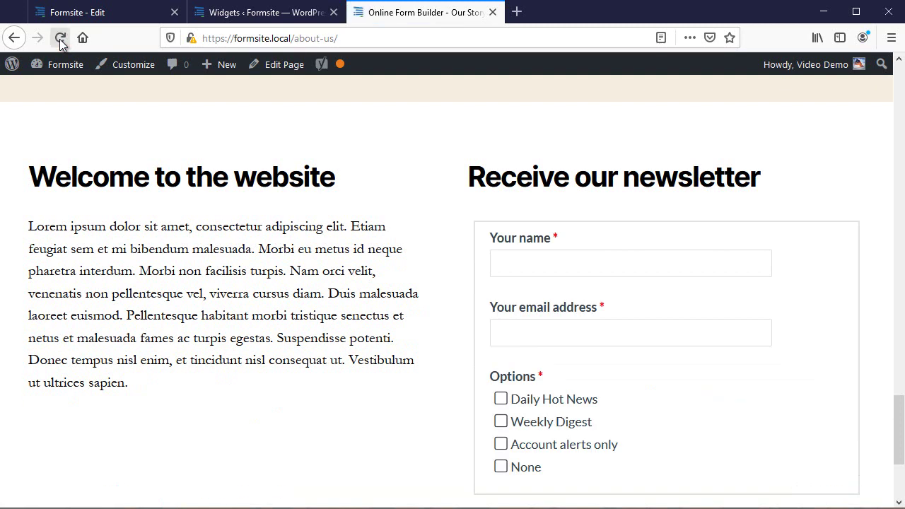
left_click(69, 12)
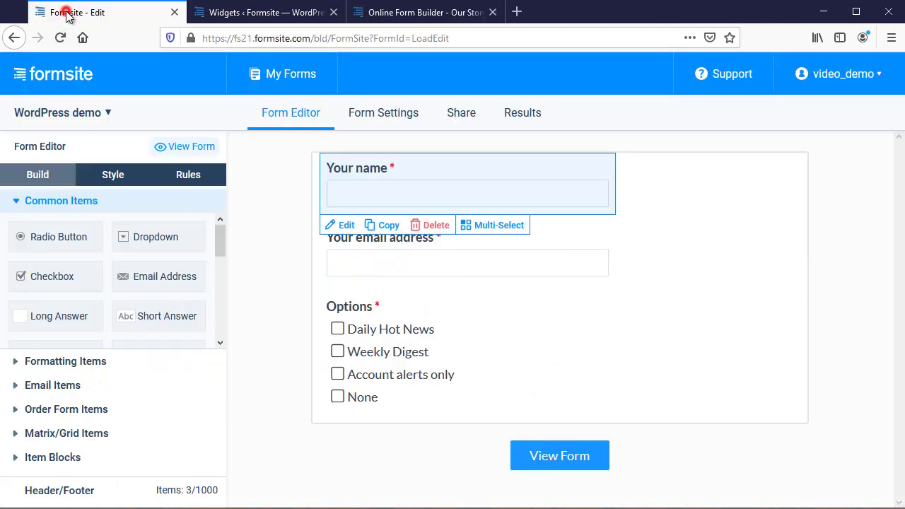
- Set the form's Style Form Border Width to None and save
left_click(104, 175)
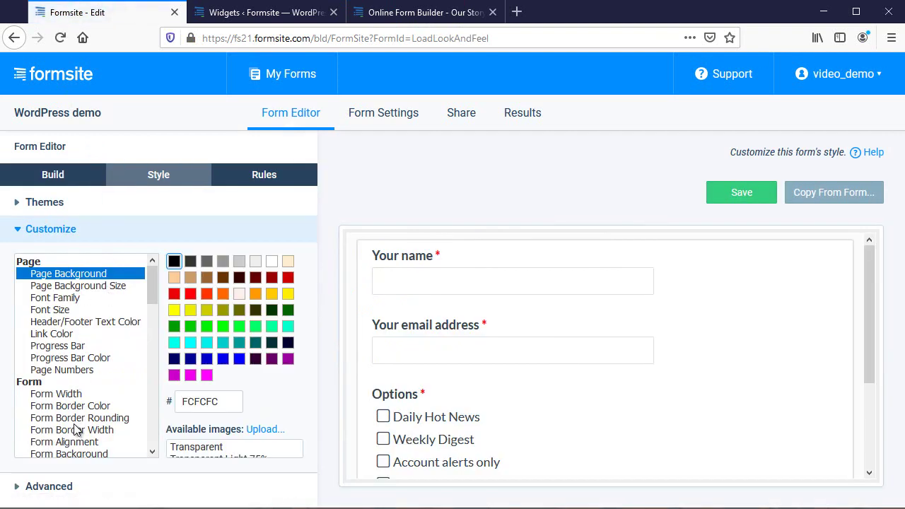
left_click(76, 431)
left_click(185, 263)
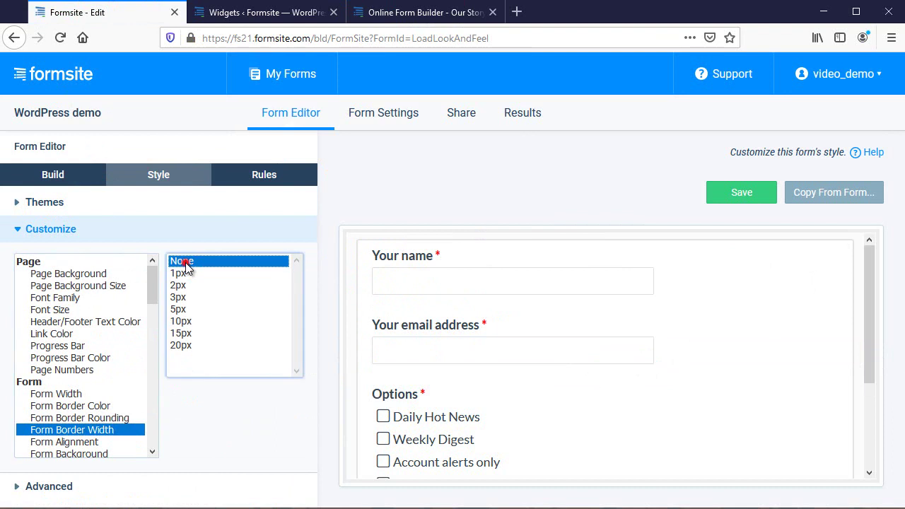
left_click(734, 193)
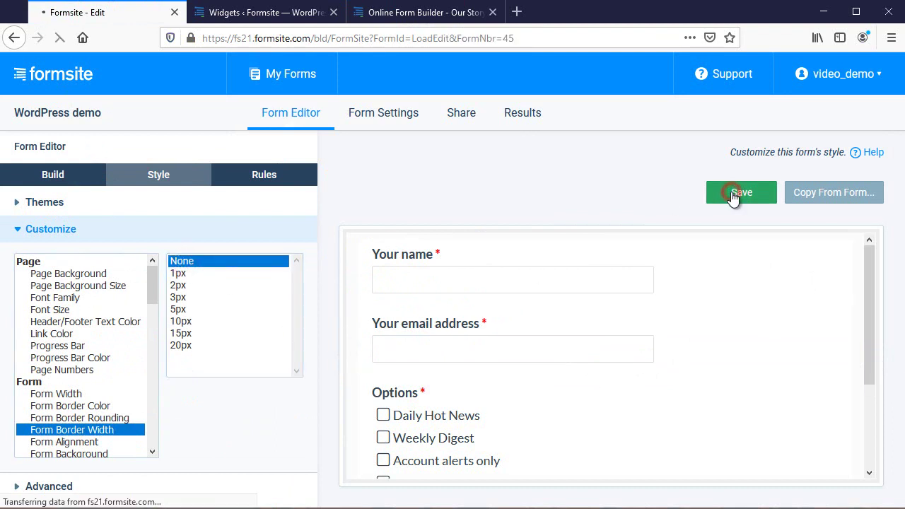
- Reload the About Us page to show the borderless newsletter form
left_click(448, 12)
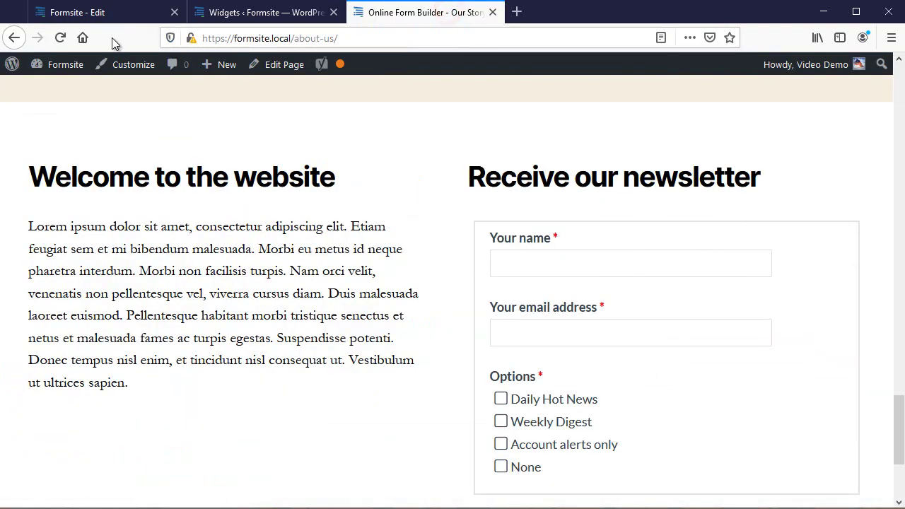
left_click(60, 38)
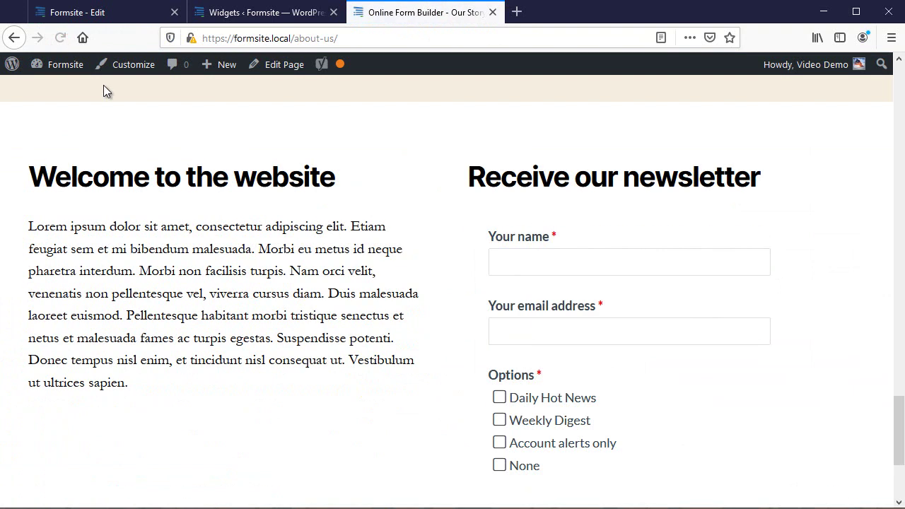
scroll(319, 311, "down", 2)
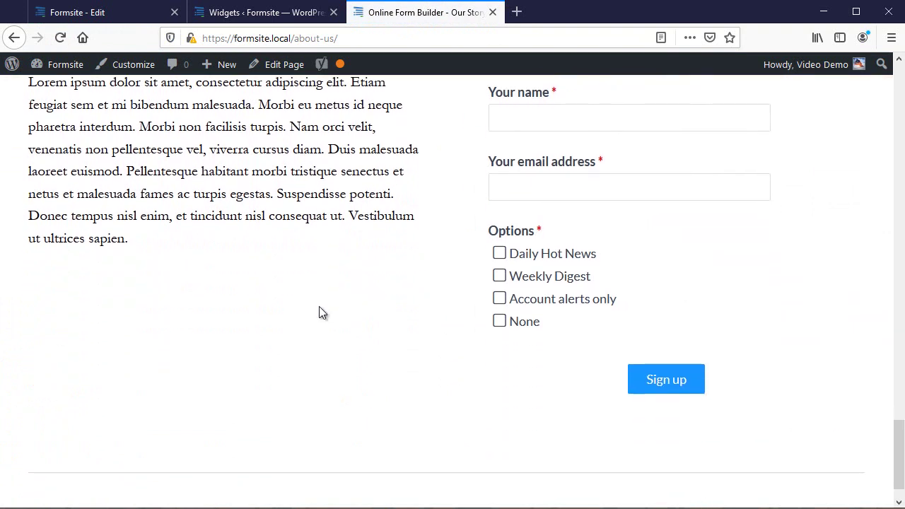
scroll(320, 311, "up", 2)
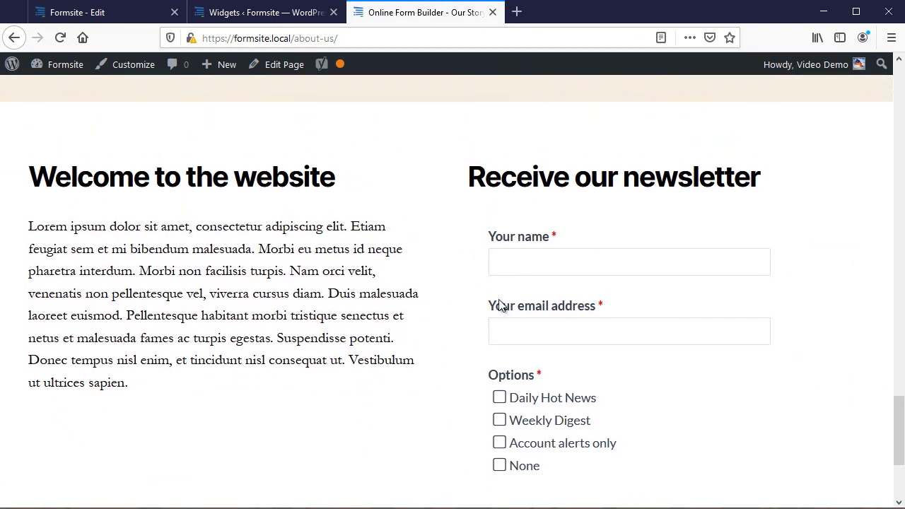
- Enter a test name and email, tick Daily Hot News and Weekly Digest, and submit
left_click(576, 262)
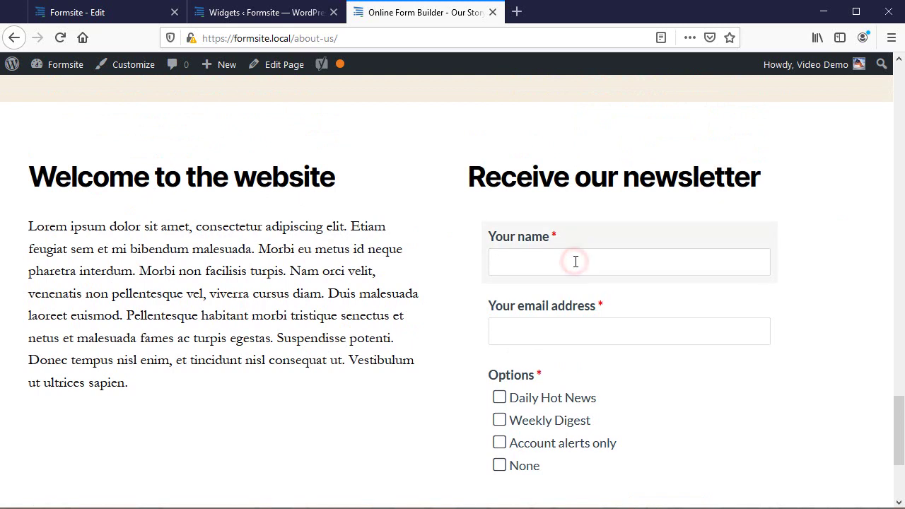
type("testing")
key("Tab")
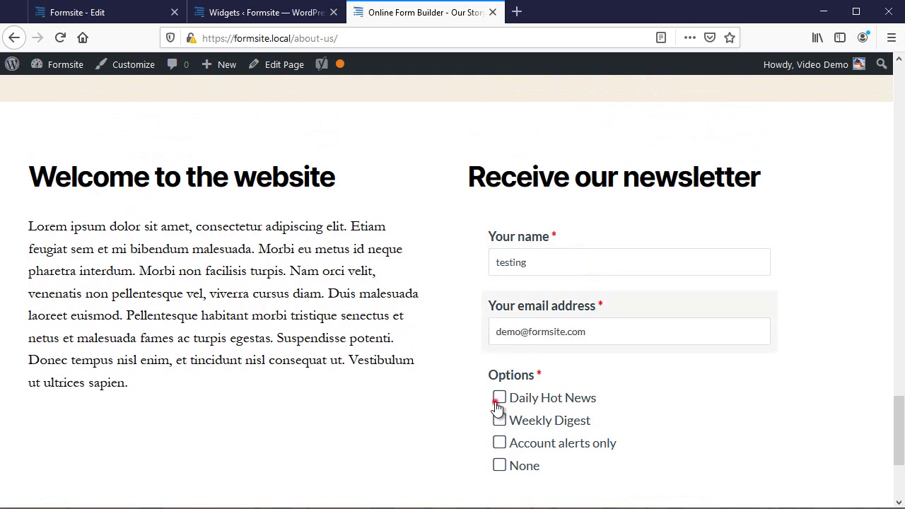
left_click(499, 398)
left_click(499, 420)
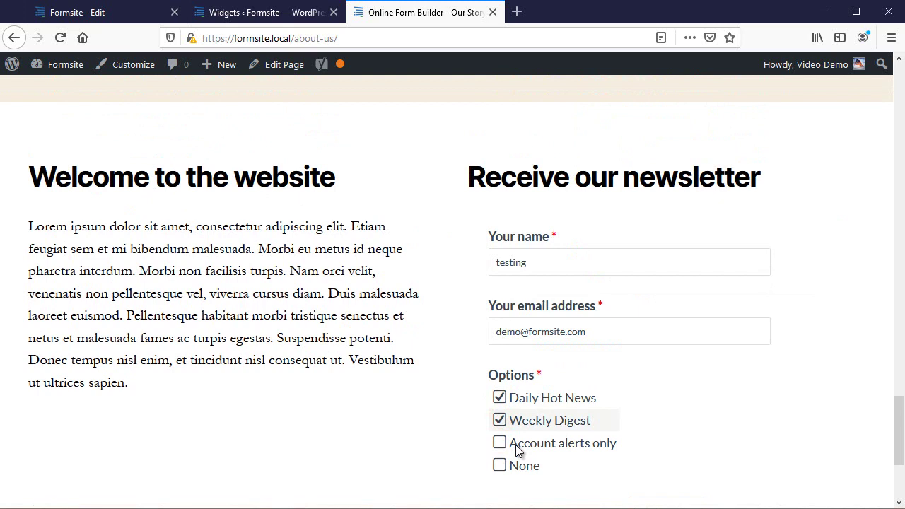
scroll(518, 449, "down", 2)
left_click(668, 385)
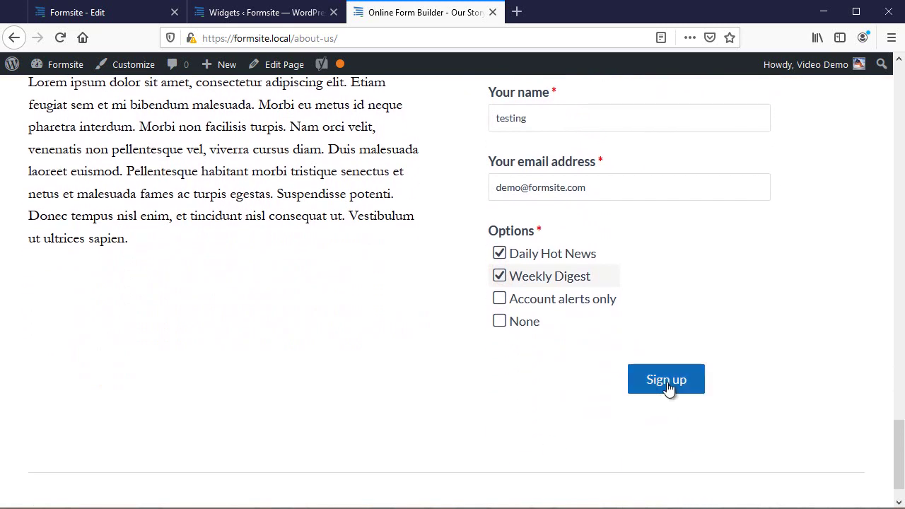